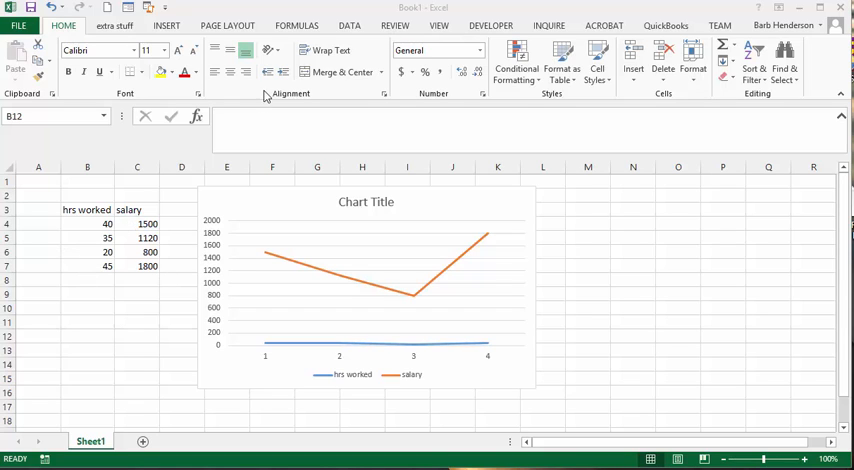
left_click(395, 26)
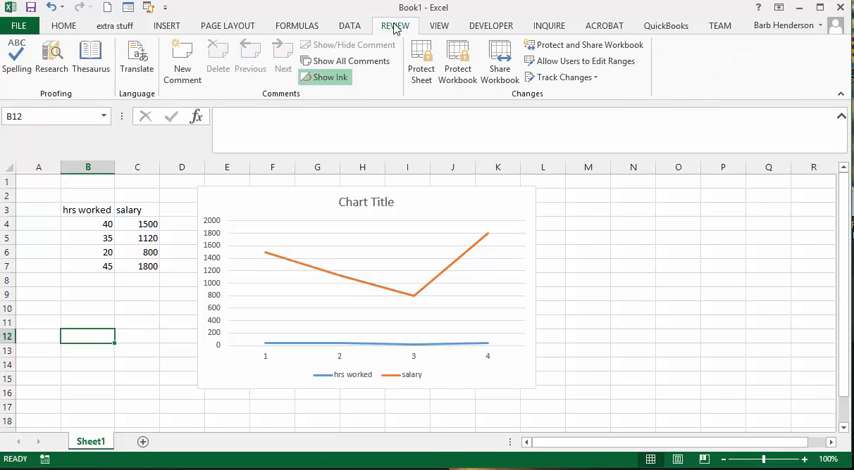
left_click(25, 183)
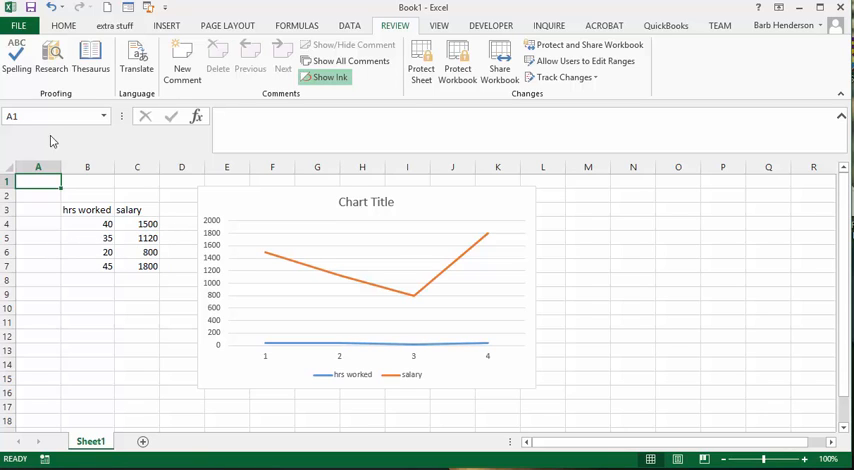
left_click(16, 50)
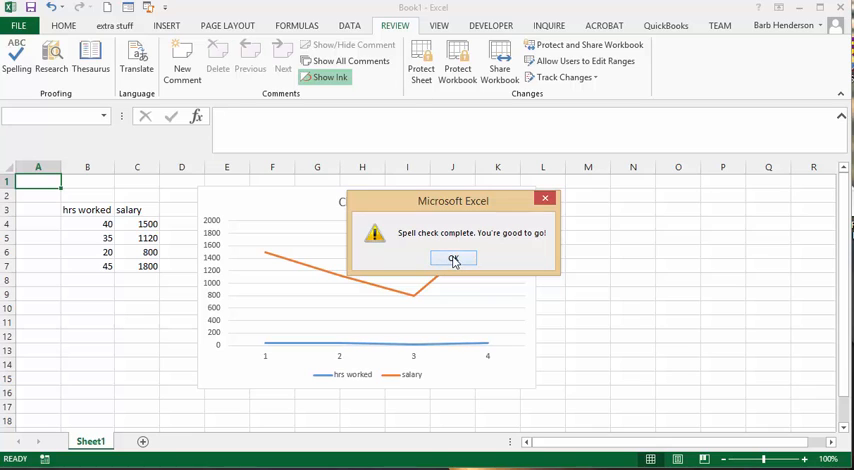
left_click(453, 260)
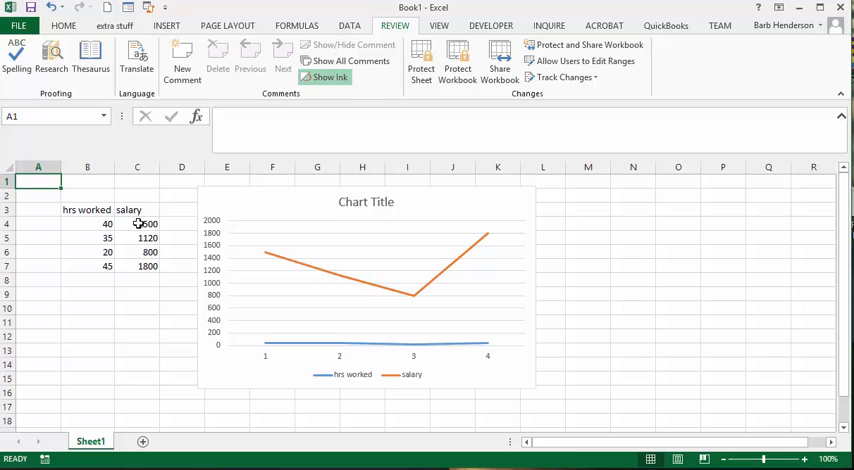
- Enter the word 'Salary' in cell B13 and keep that cell selected
left_click(76, 348)
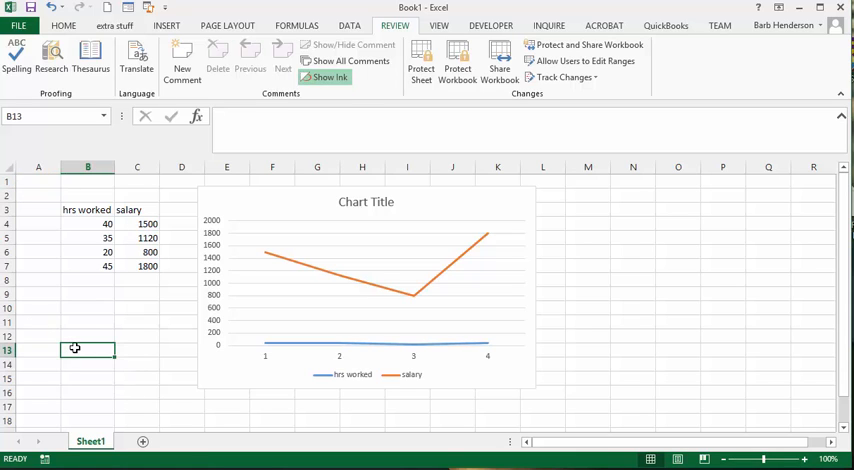
type("Salary")
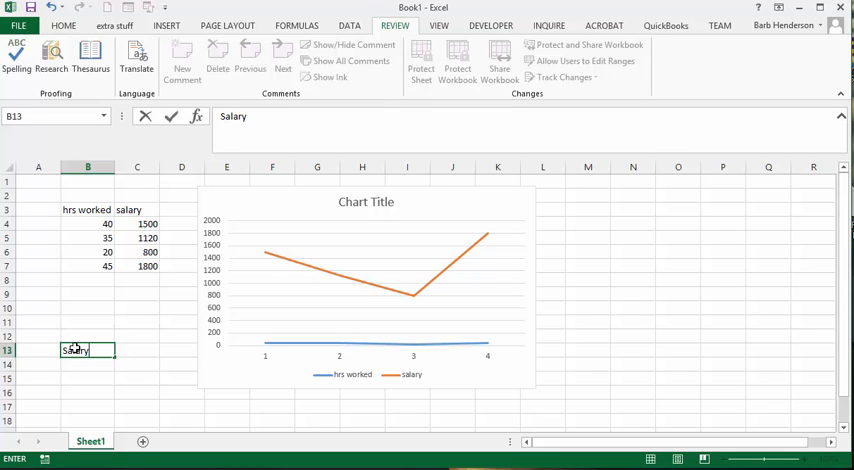
key("Return")
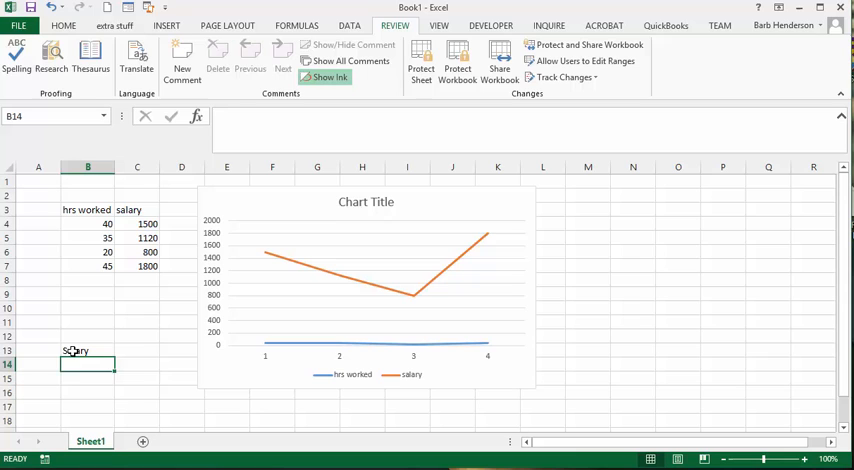
left_click(79, 350)
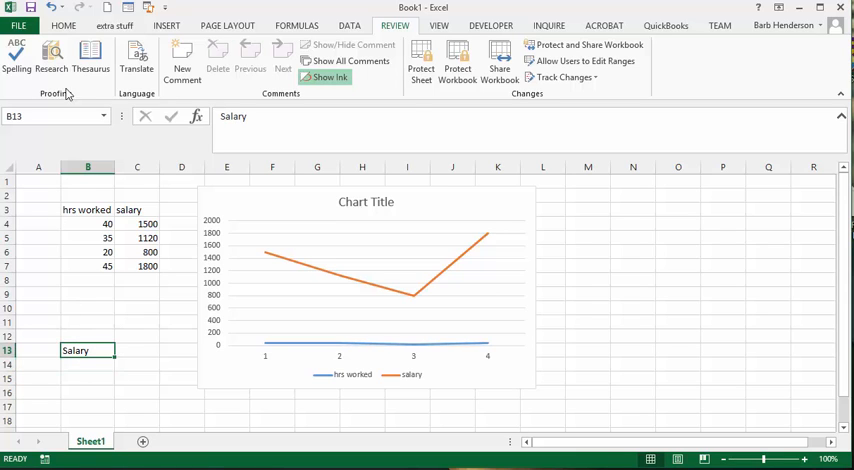
- Look up Thesaurus synonyms for Salary, such as Pay, Income, Wage and Money
left_click(90, 55)
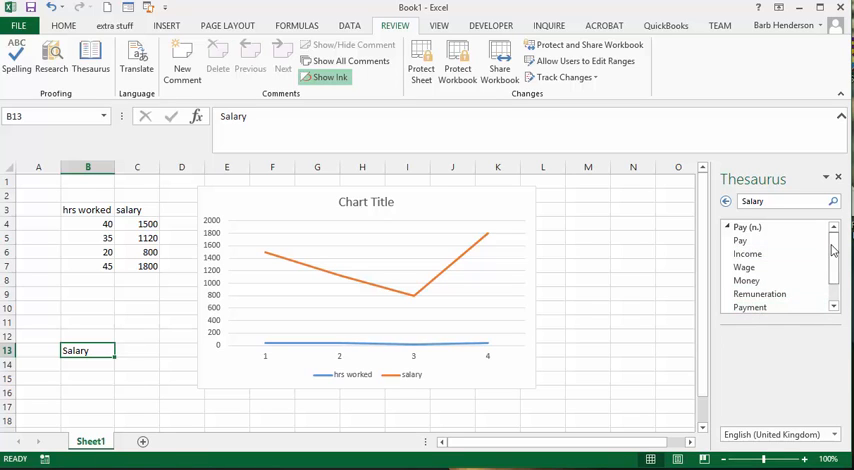
mouse_move(836, 255)
left_mouse_down()
mouse_move(836, 271)
mouse_move(833, 240)
left_mouse_up()
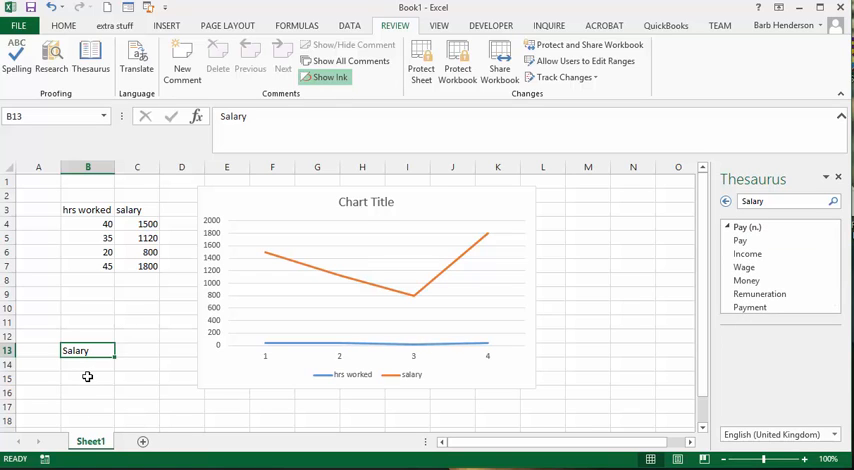
- Close the Thesaurus pane and return the selection to cell B13
left_click(181, 376)
left_click(93, 349)
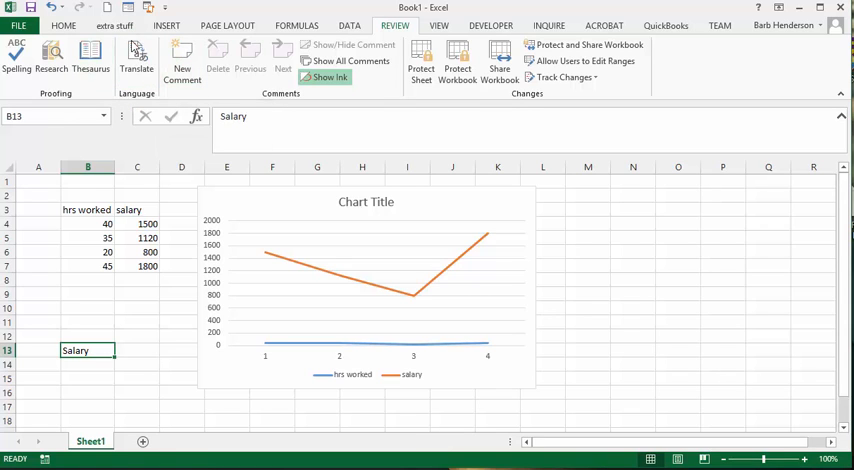
- Translate Salary from English to French, giving 'salaire' in the Research pane
left_click(137, 58)
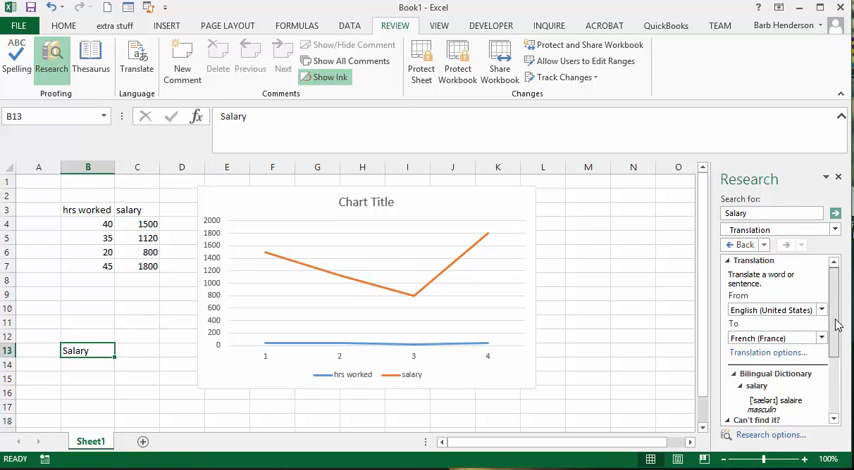
left_click_drag(837, 322, 838, 365)
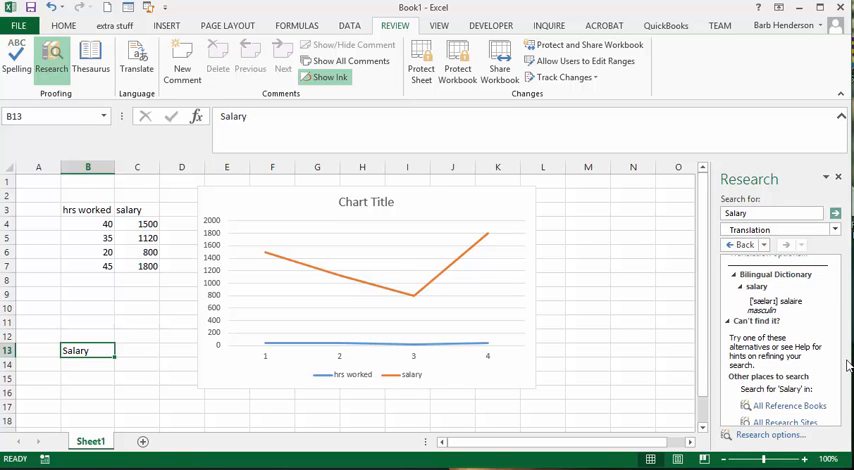